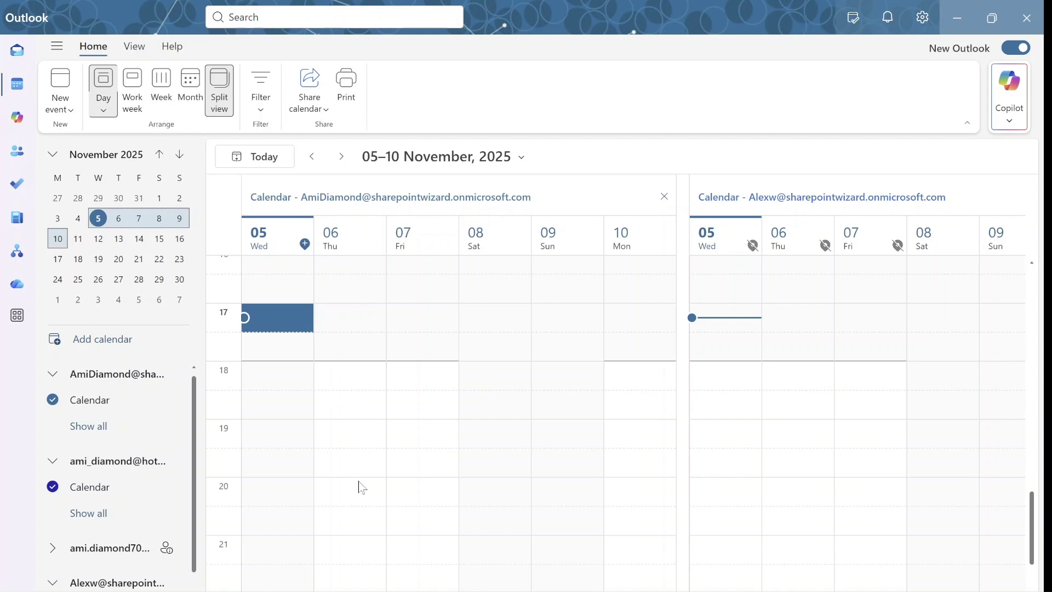
Create an event for Wednesday 05/11/2025, 17:00–17:30, checking attendee availability in Scheduler.
{"action": "double_click", "coordinate": [275, 326]}
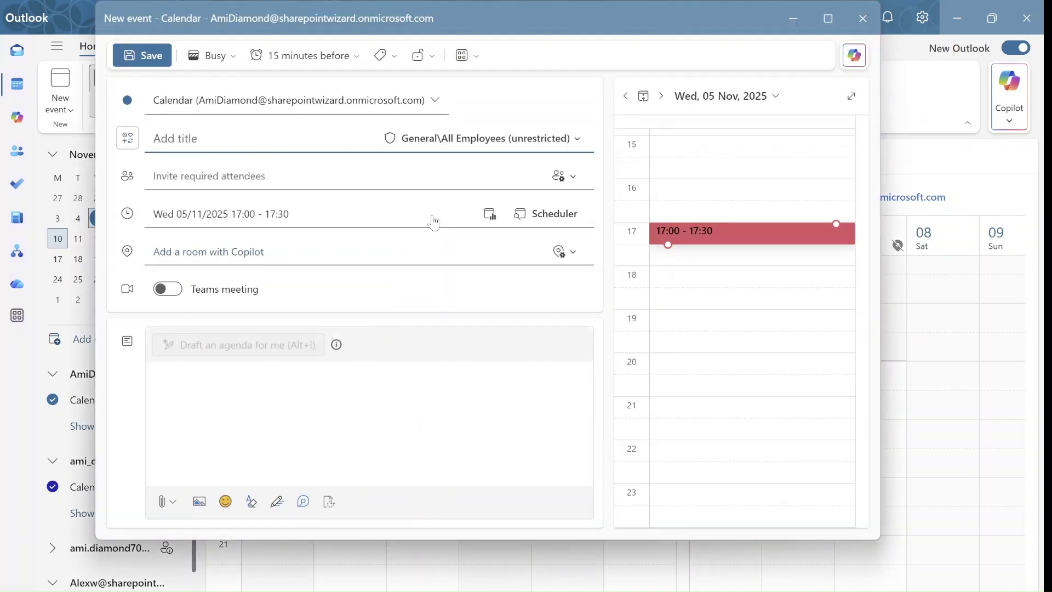
{"action": "left_click", "coordinate": [547, 214]}
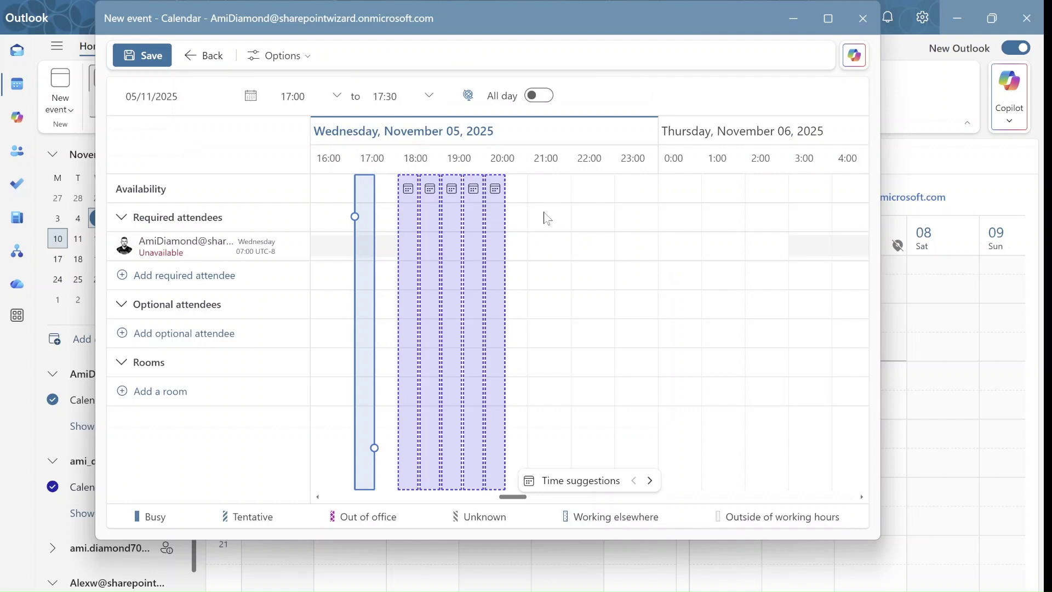
{"action": "left_click", "coordinate": [206, 56]}
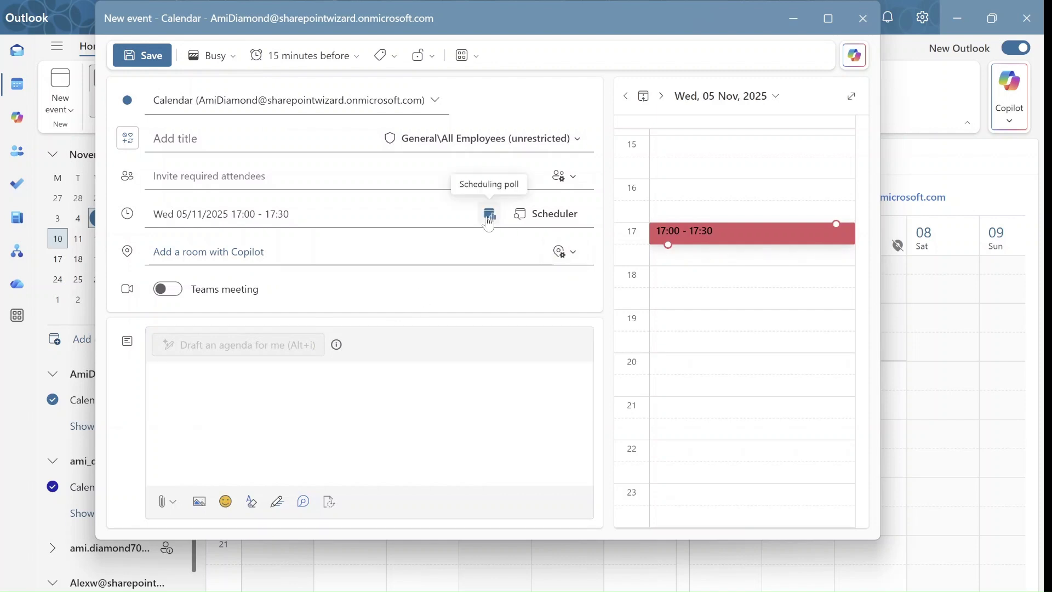
Title the meeting 'Demo Team', invite a colleague from suggestions, and convert it to a scheduling poll.
{"action": "left_click", "coordinate": [263, 138]}
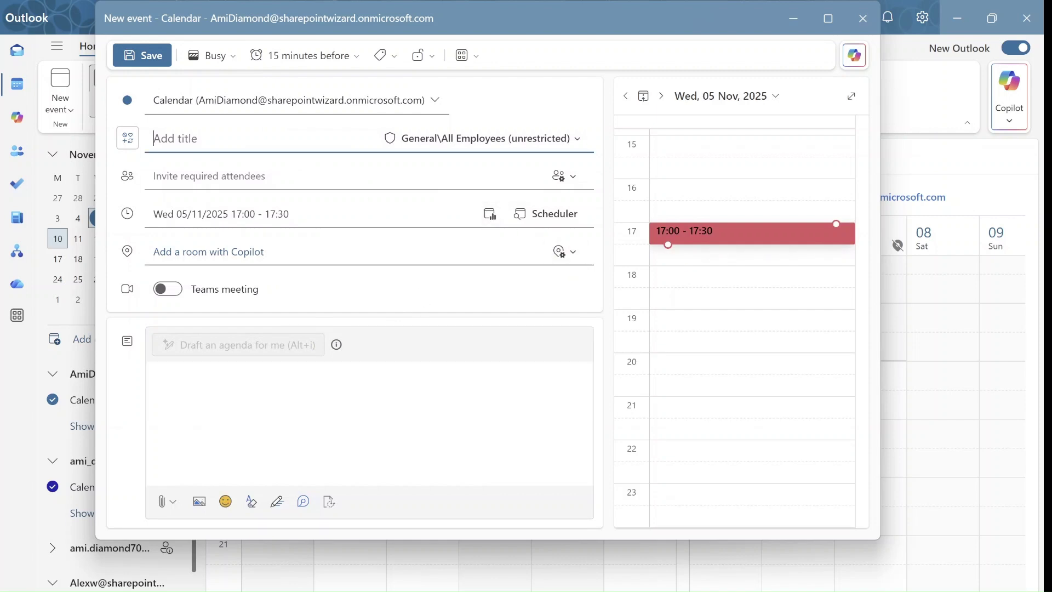
{"action": "type", "text": "Demo T"}
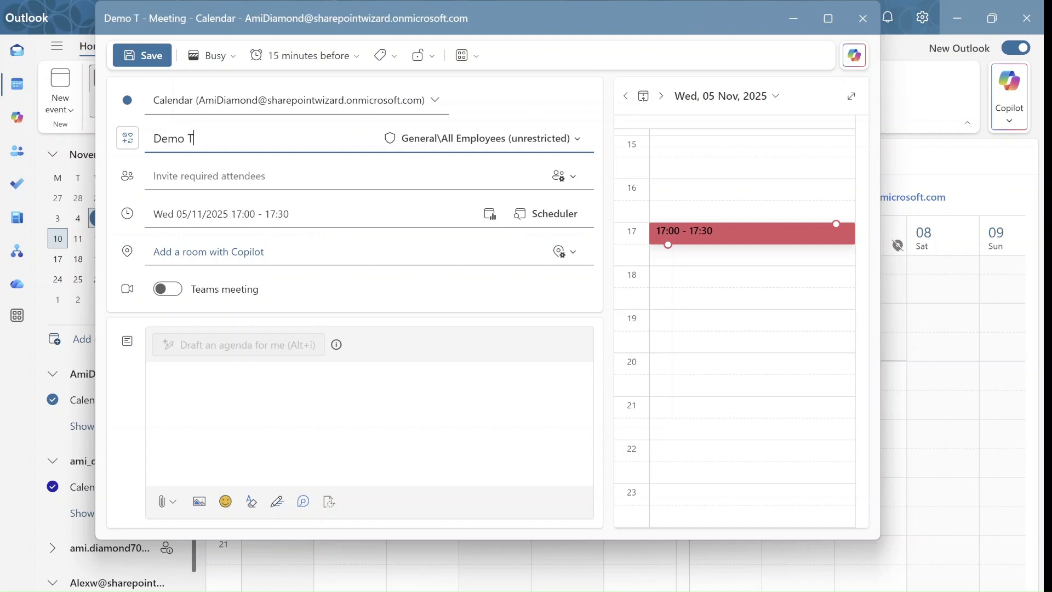
{"action": "type", "text": "eam"}
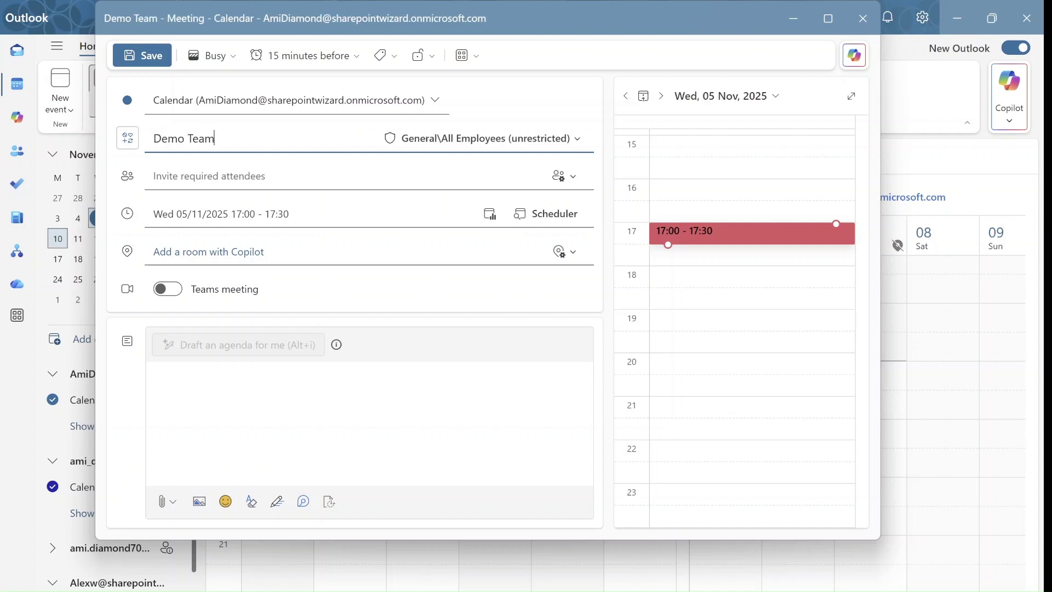
{"action": "left_click", "coordinate": [219, 176]}
{"action": "type", "text": "alex"}
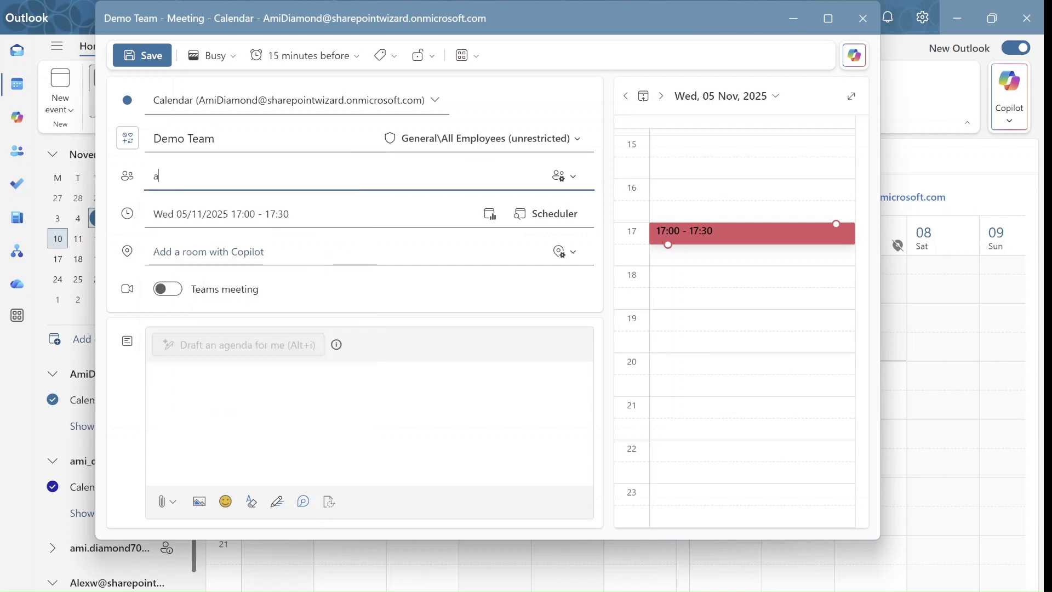
{"action": "left_click", "coordinate": [252, 213]}
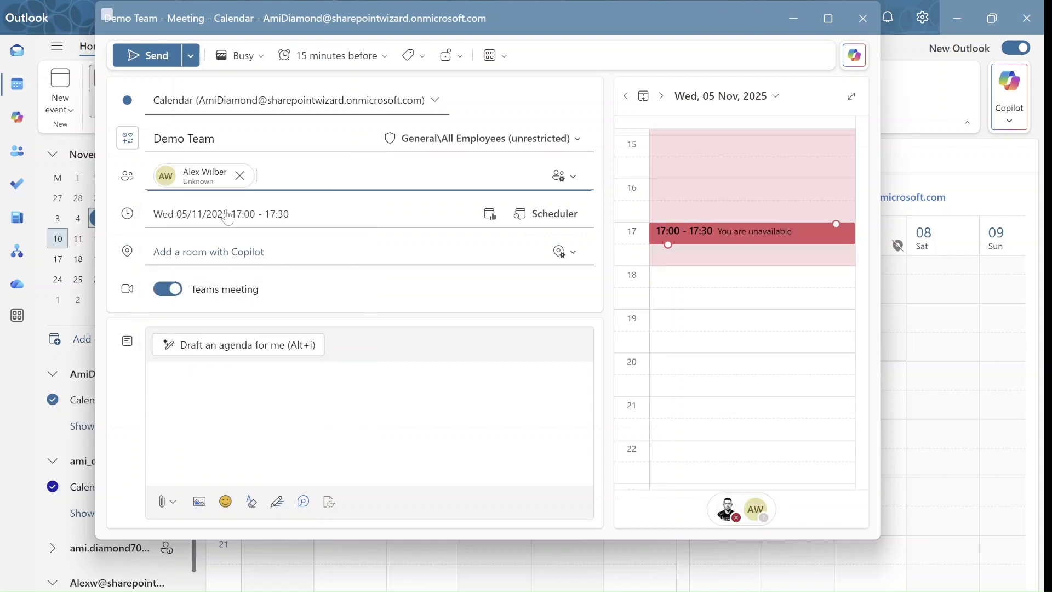
{"action": "left_click", "coordinate": [491, 214]}
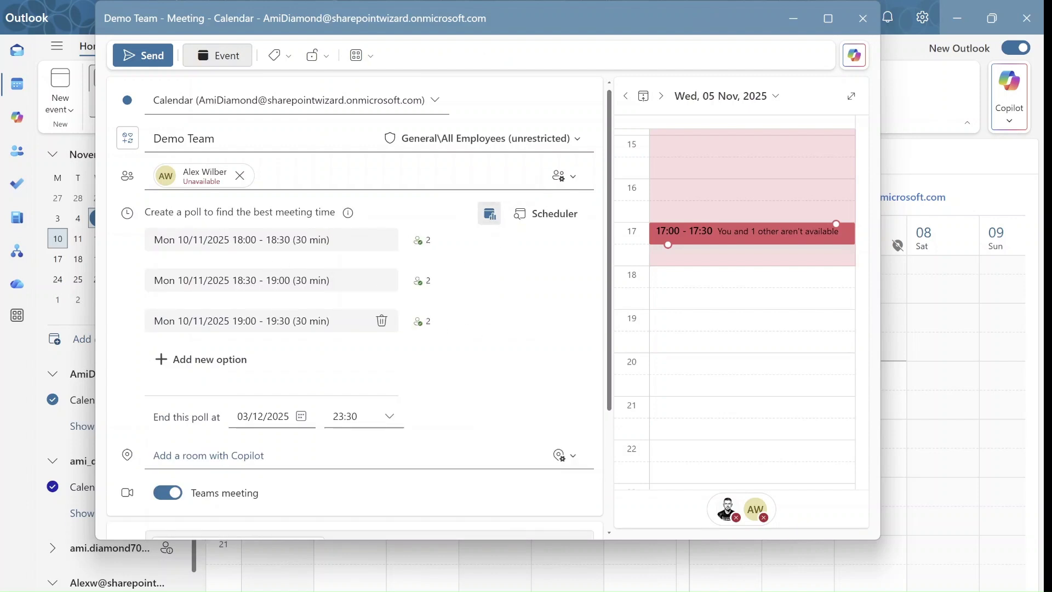
{"action": "mouse_move", "coordinate": [423, 242]}
Add the external Hotmail contact from Suggested contacts as a second attendee.
{"action": "left_click", "coordinate": [361, 176]}
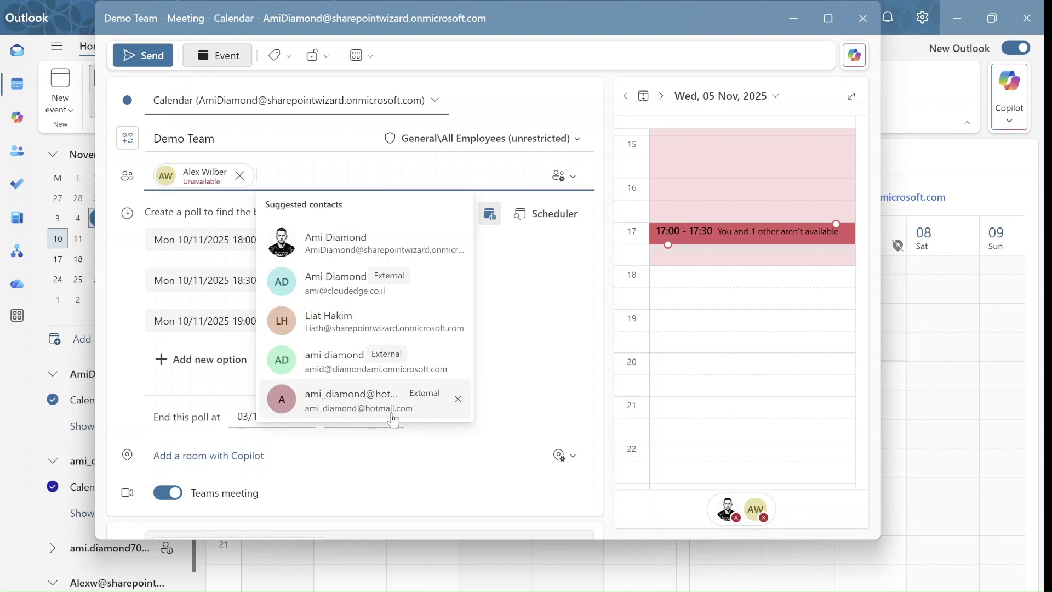
{"action": "left_click", "coordinate": [351, 400]}
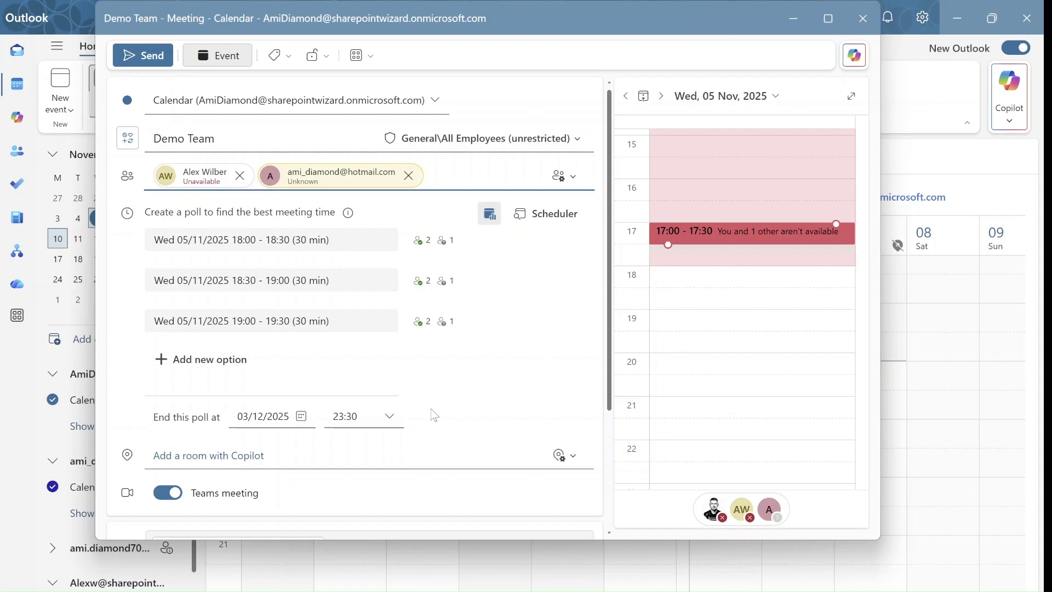
Send the Demo Team scheduling poll to both attendees.
{"action": "left_click", "coordinate": [143, 56]}
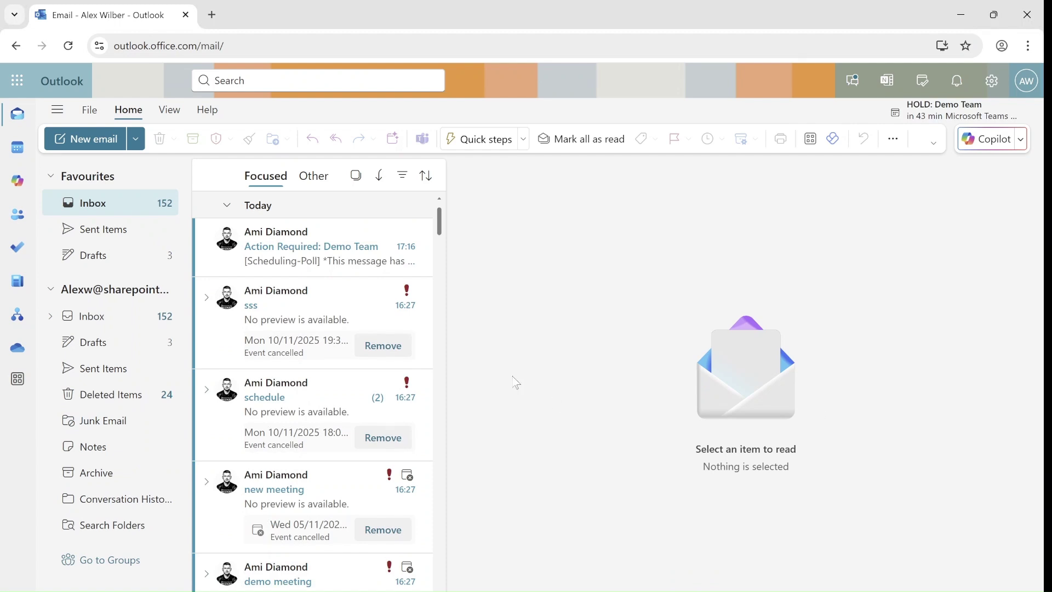
In the Demo Team poll email, vote No for 18:00, Yes for 18:30 and 19:00, and submit.
{"action": "left_click", "coordinate": [301, 256]}
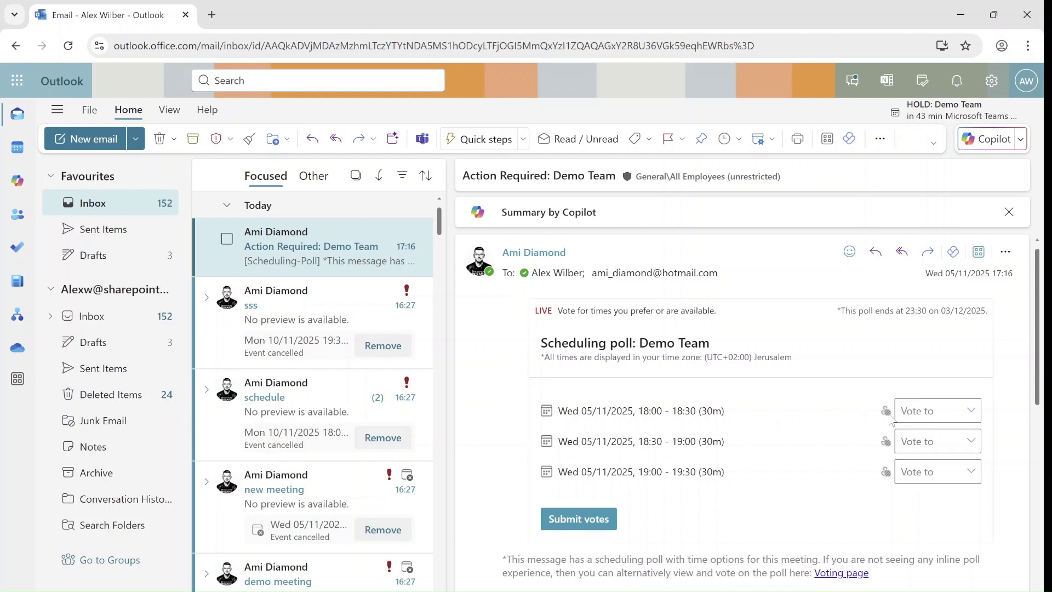
{"action": "left_click", "coordinate": [954, 412]}
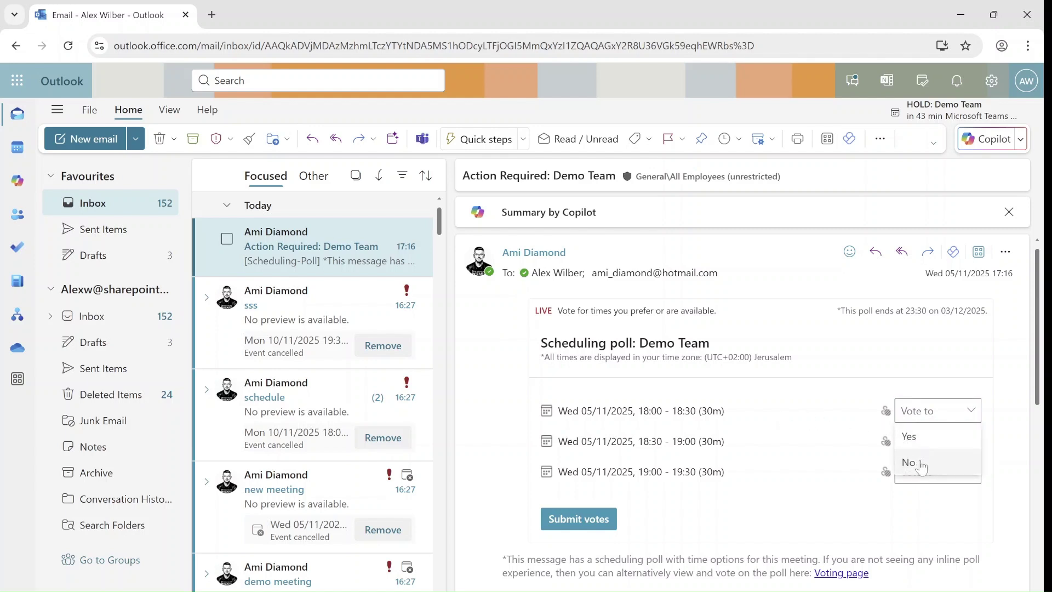
{"action": "left_click", "coordinate": [921, 463]}
{"action": "left_click", "coordinate": [966, 447]}
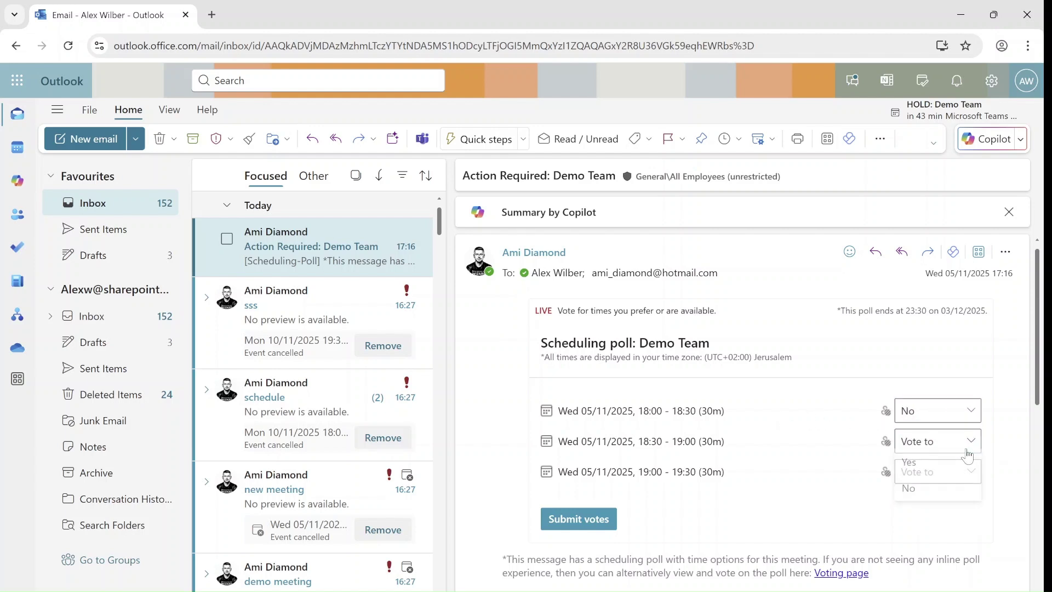
{"action": "left_click", "coordinate": [926, 463]}
{"action": "left_click", "coordinate": [951, 477]}
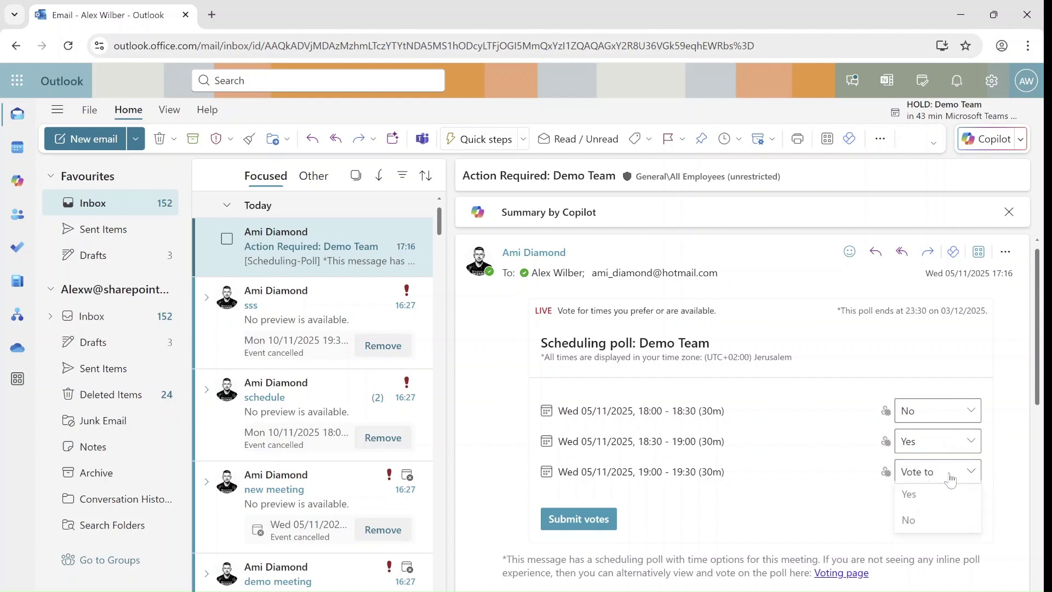
{"action": "left_click", "coordinate": [943, 500]}
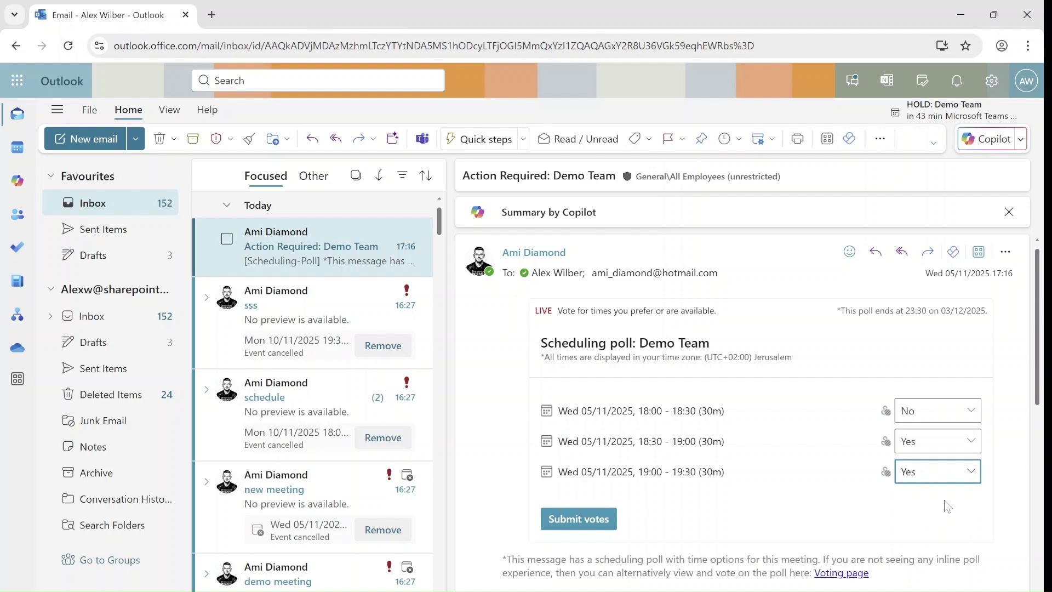
{"action": "left_click", "coordinate": [577, 527]}
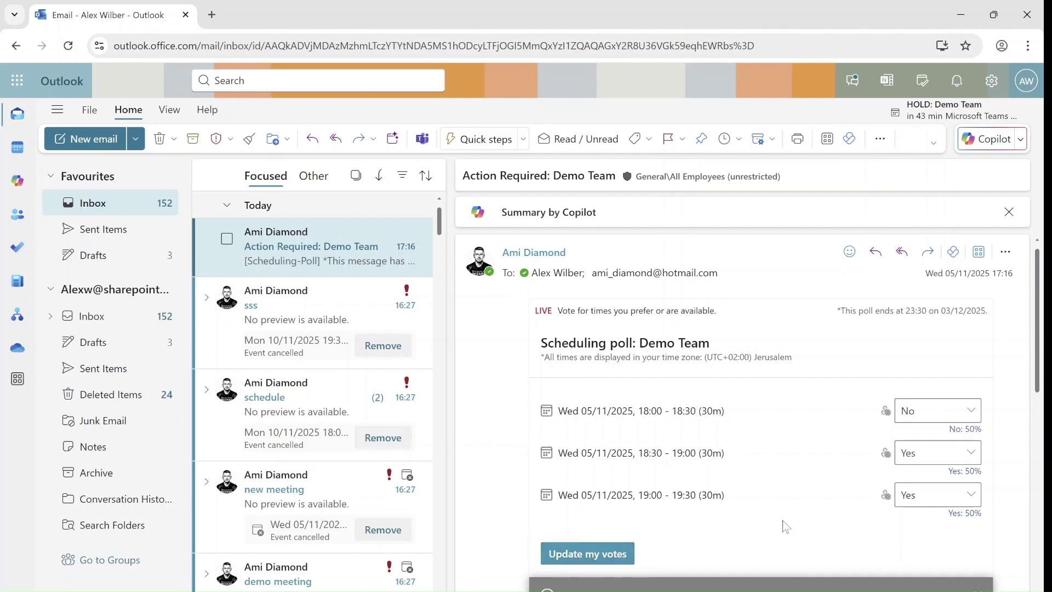
{"action": "left_click", "coordinate": [960, 16]}
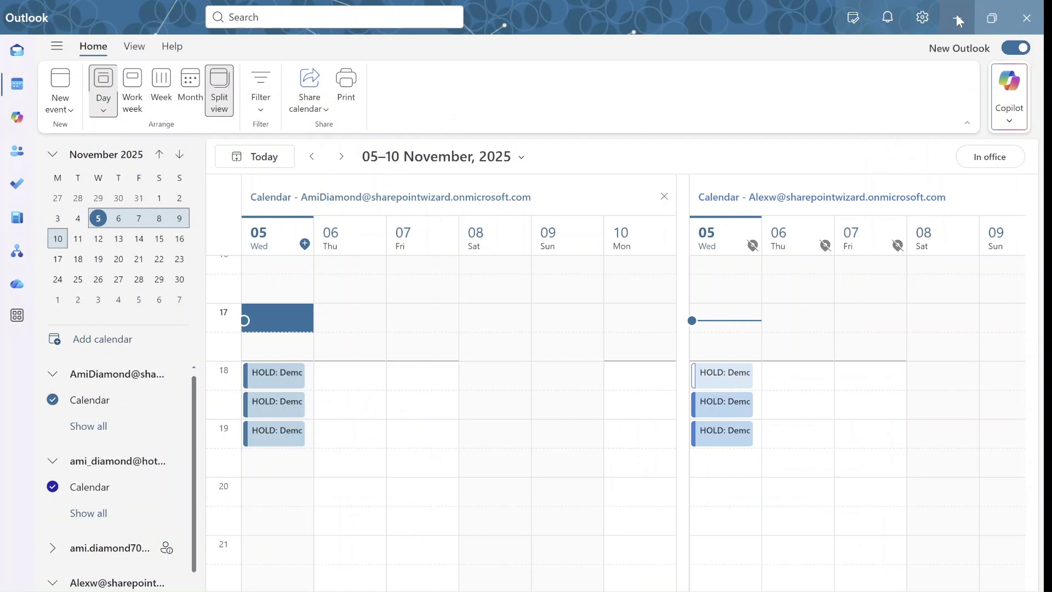
{"action": "key", "text": "alt+Tab"}
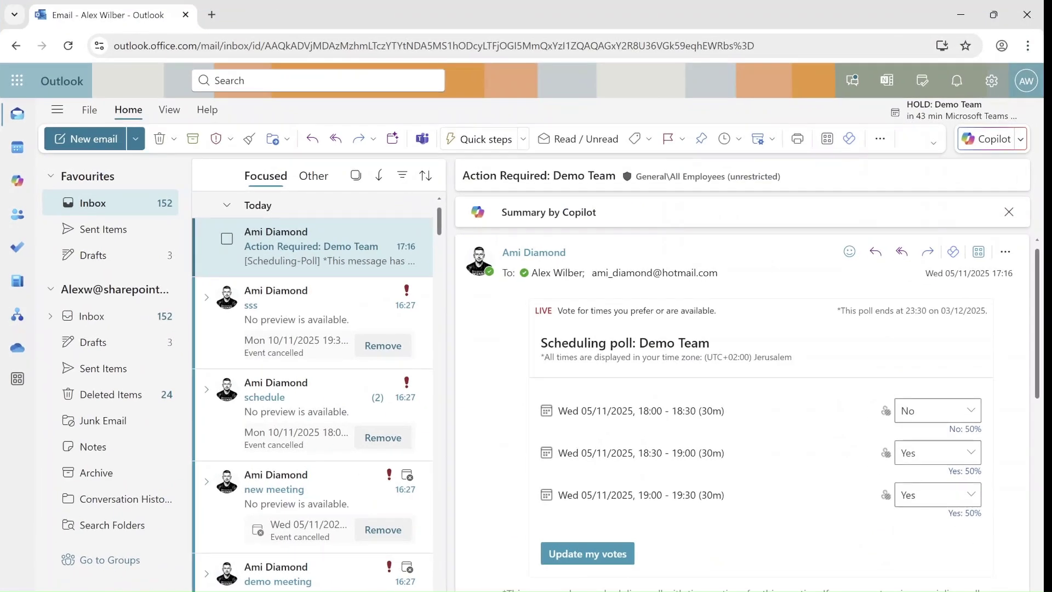
Open the external attendee's 'Action Required: Demo Team' email and scroll to the Voting page link.
{"action": "left_click", "coordinate": [646, 537]}
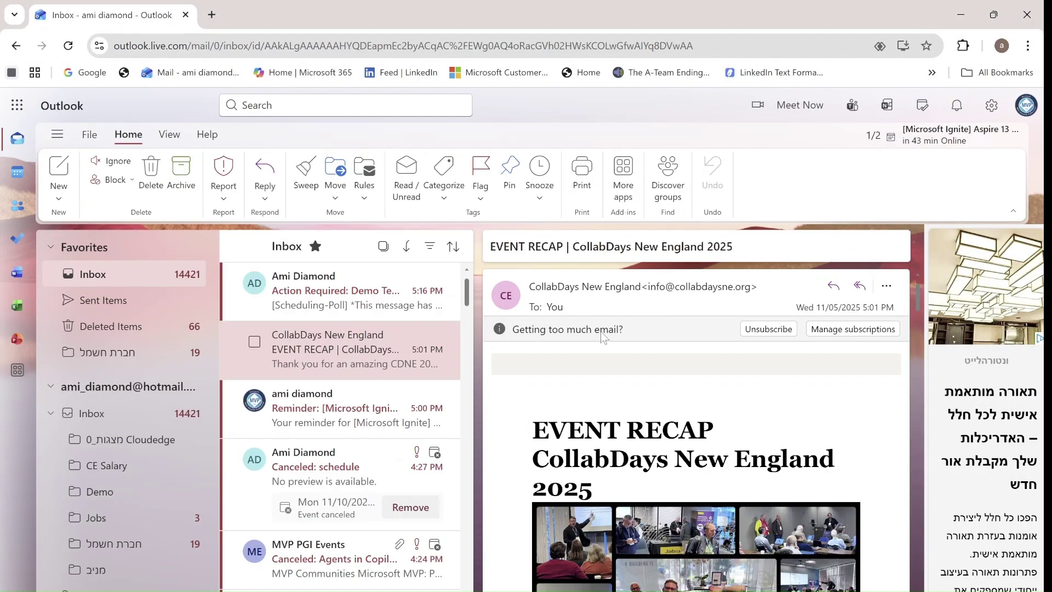
{"action": "left_click", "coordinate": [315, 298]}
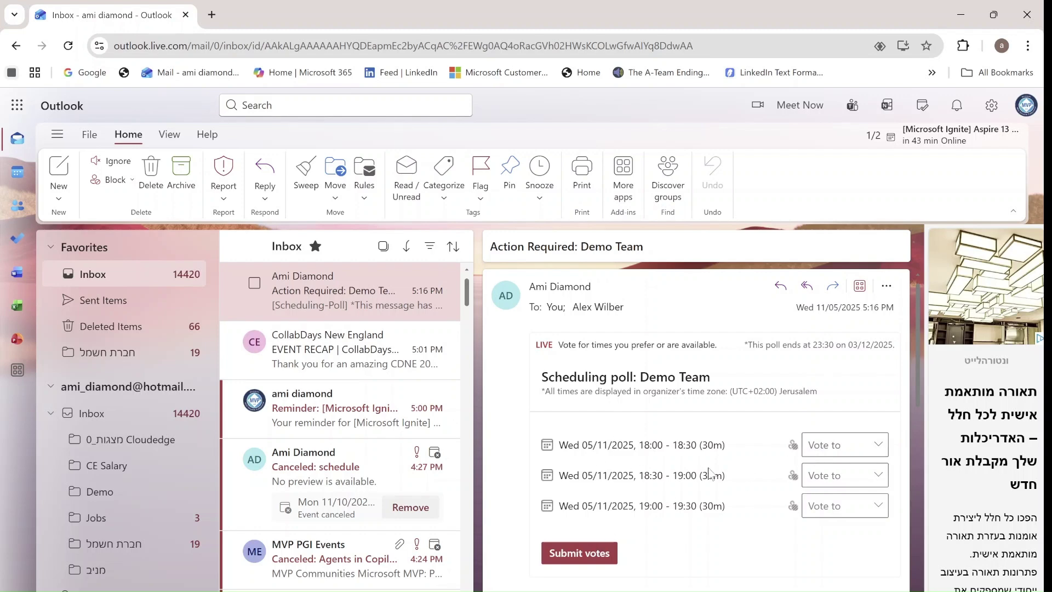
{"action": "left_click_drag", "start_coordinate": [914, 337], "coordinate": [916, 390]}
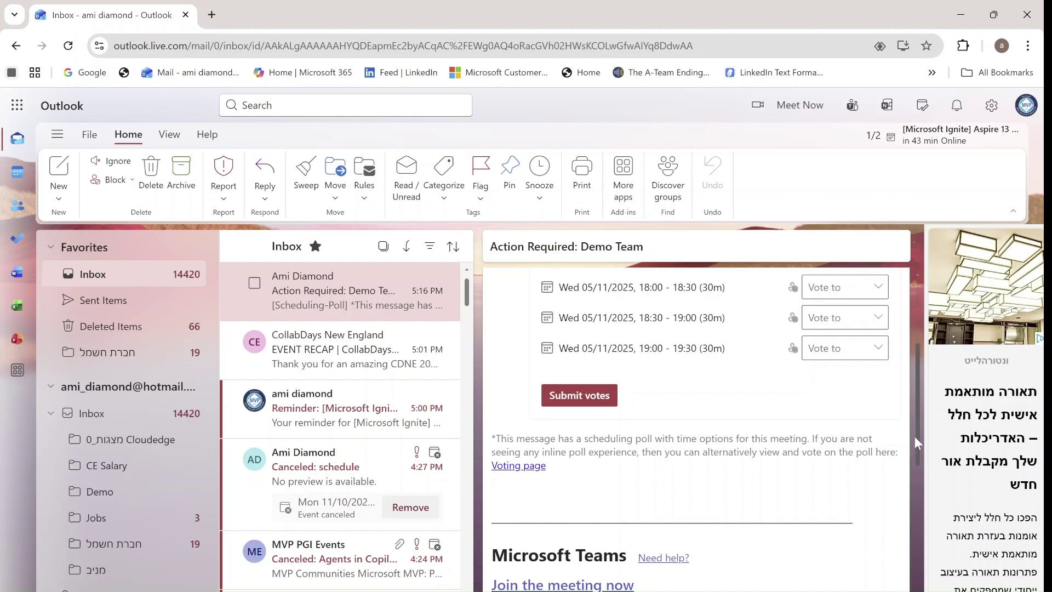
{"action": "left_click_drag", "start_coordinate": [915, 436], "coordinate": [919, 357]}
{"action": "left_click", "coordinate": [842, 455]}
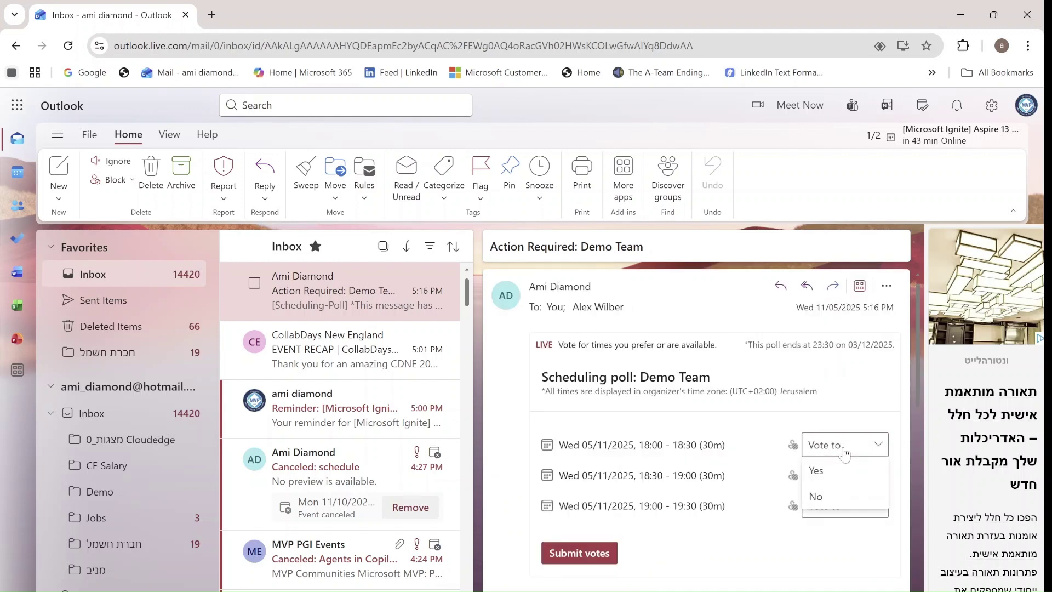
{"action": "left_click", "coordinate": [861, 374]}
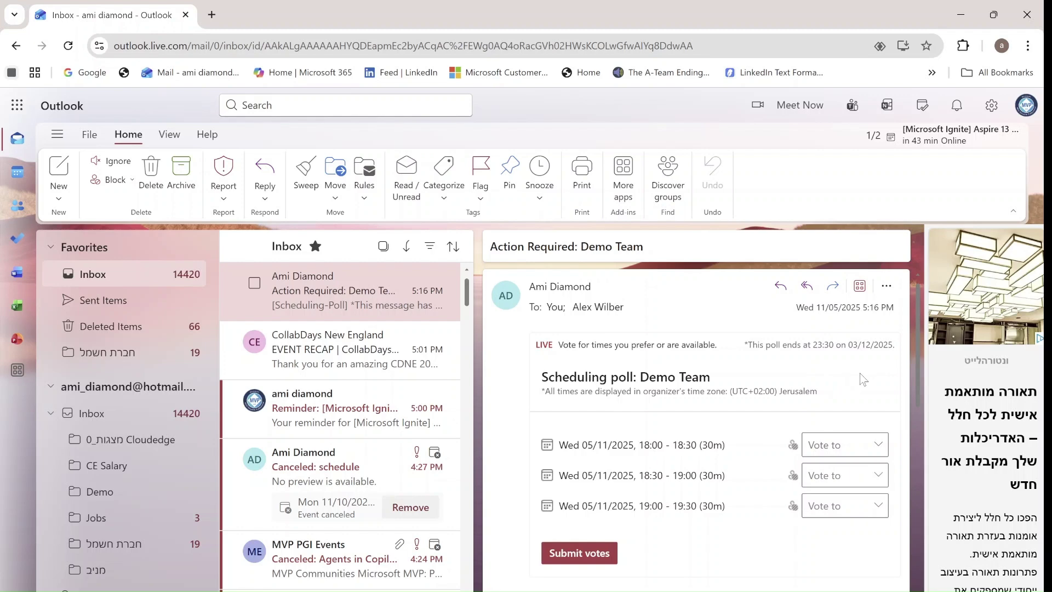
{"action": "left_click_drag", "start_coordinate": [916, 373], "coordinate": [913, 422]}
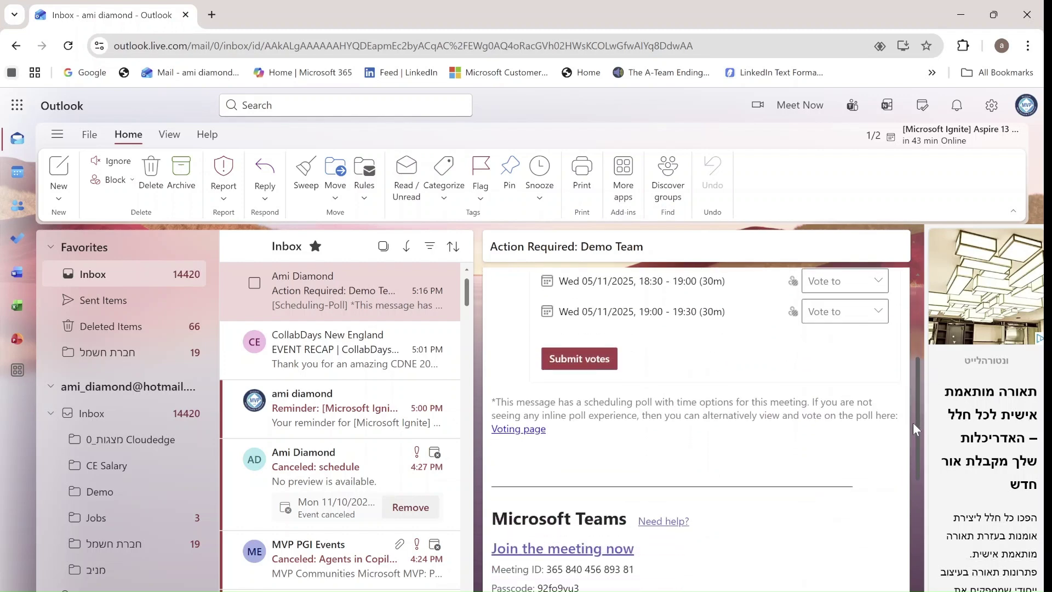
Open the voting page, choose the external attendee, and have a verification code e-mailed.
{"action": "left_click", "coordinate": [517, 432]}
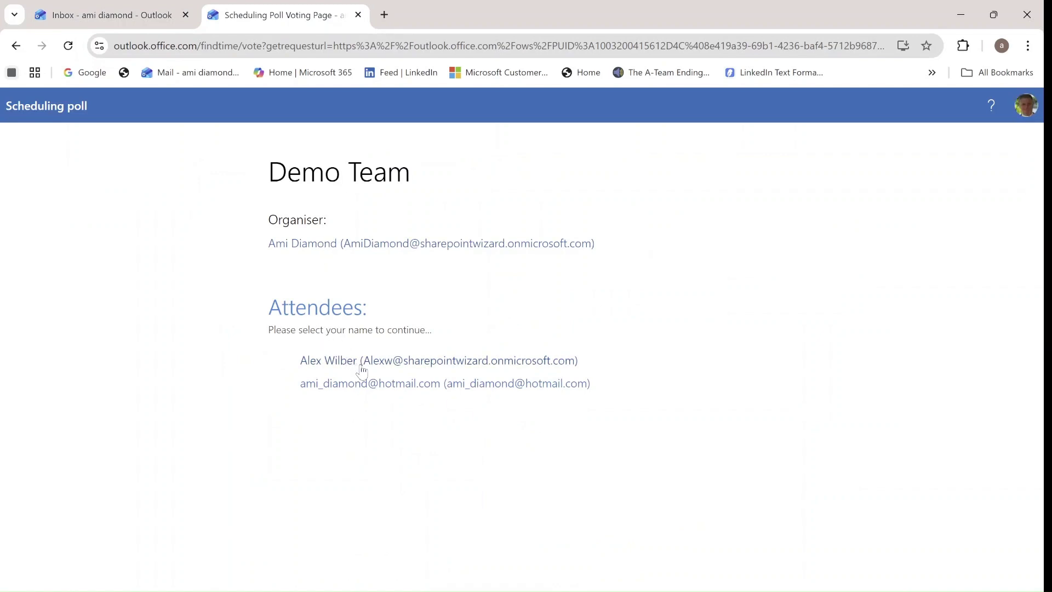
{"action": "left_click", "coordinate": [420, 383]}
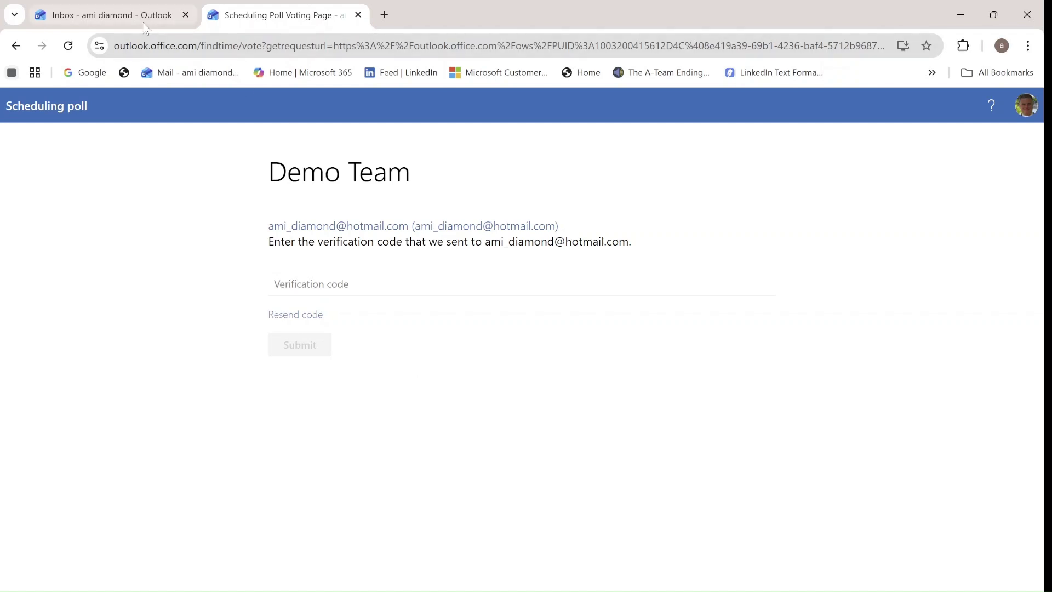
{"action": "left_click", "coordinate": [307, 313]}
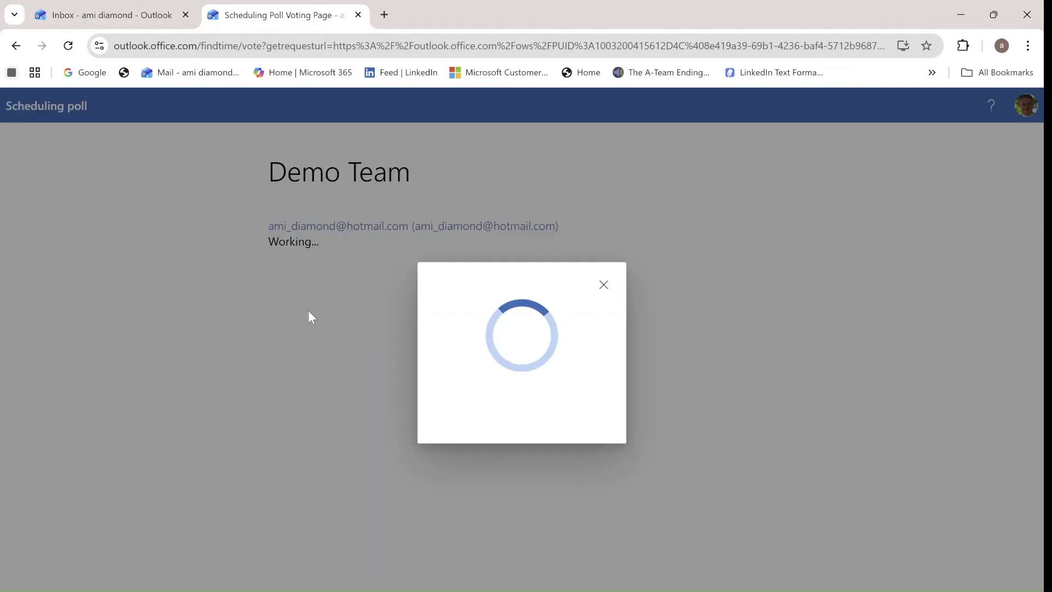
{"action": "left_click", "coordinate": [604, 284]}
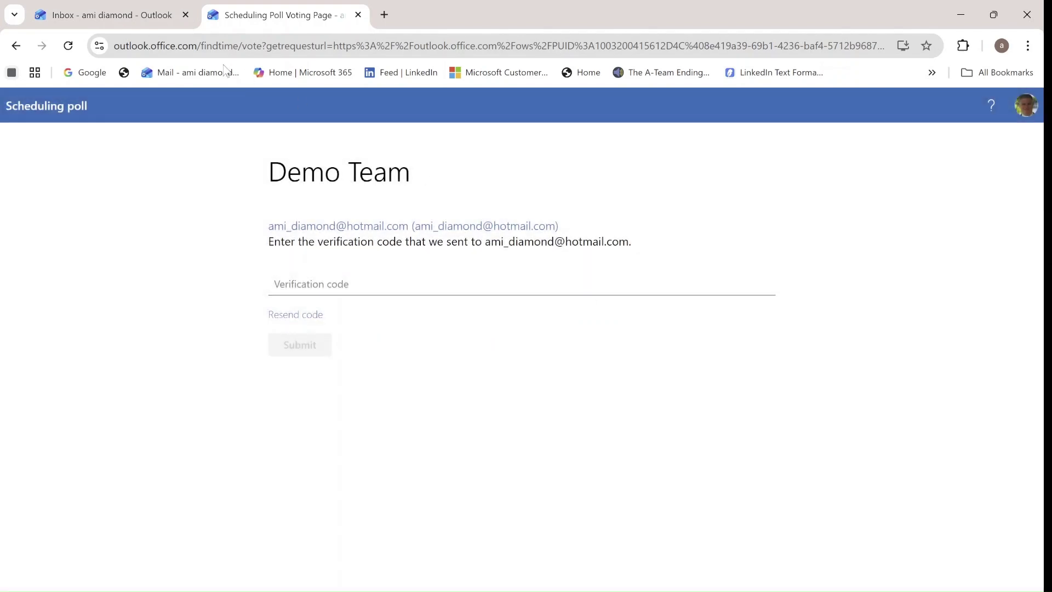
{"action": "left_click", "coordinate": [109, 15]}
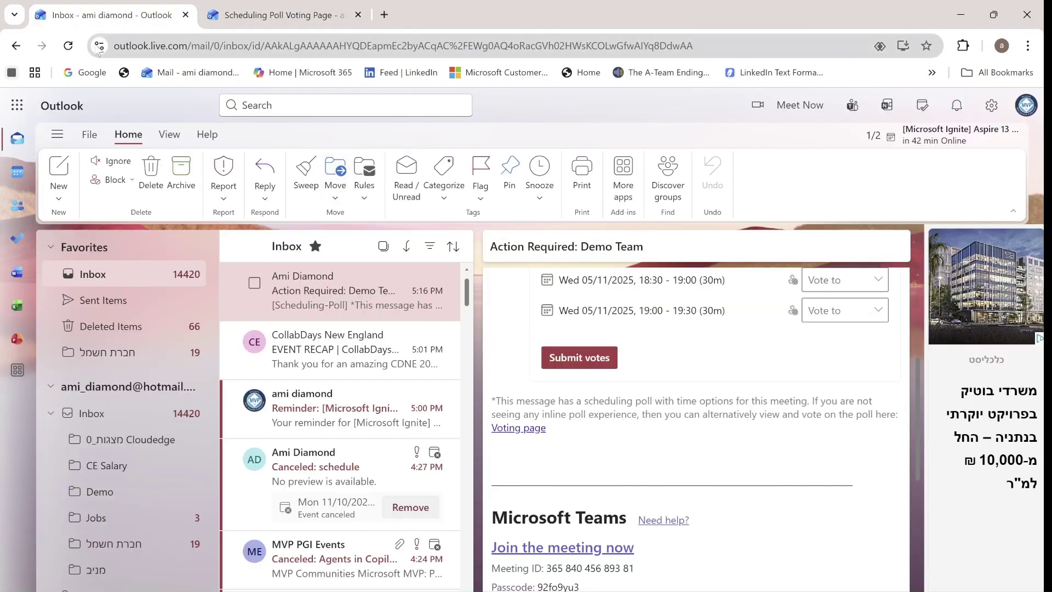
Refresh the inbox, open 'Verify your email for poll', copy the code, and confirm identity.
{"action": "left_click", "coordinate": [68, 46]}
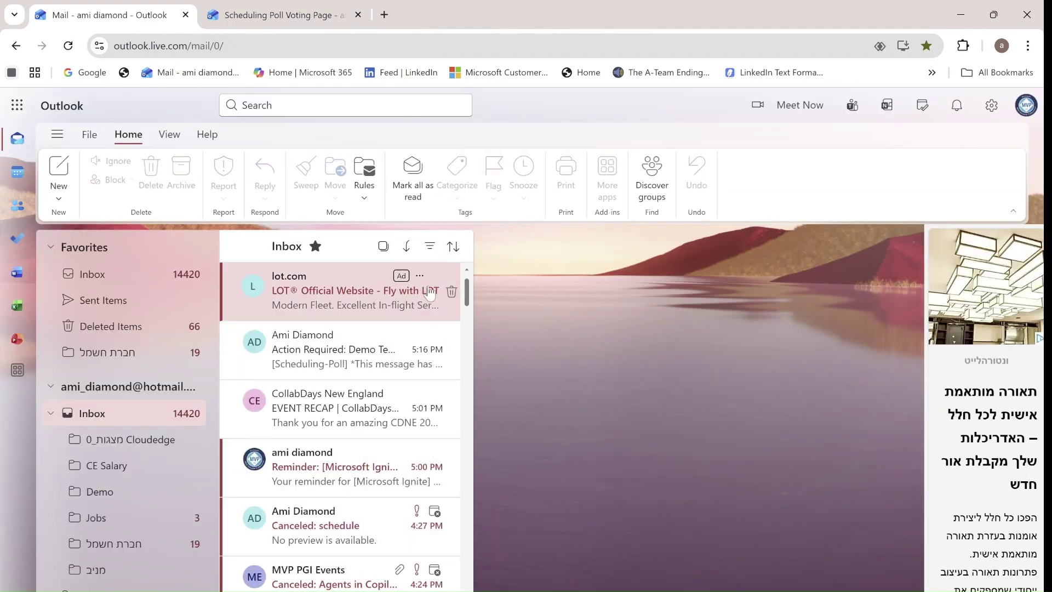
{"action": "left_click", "coordinate": [341, 300]}
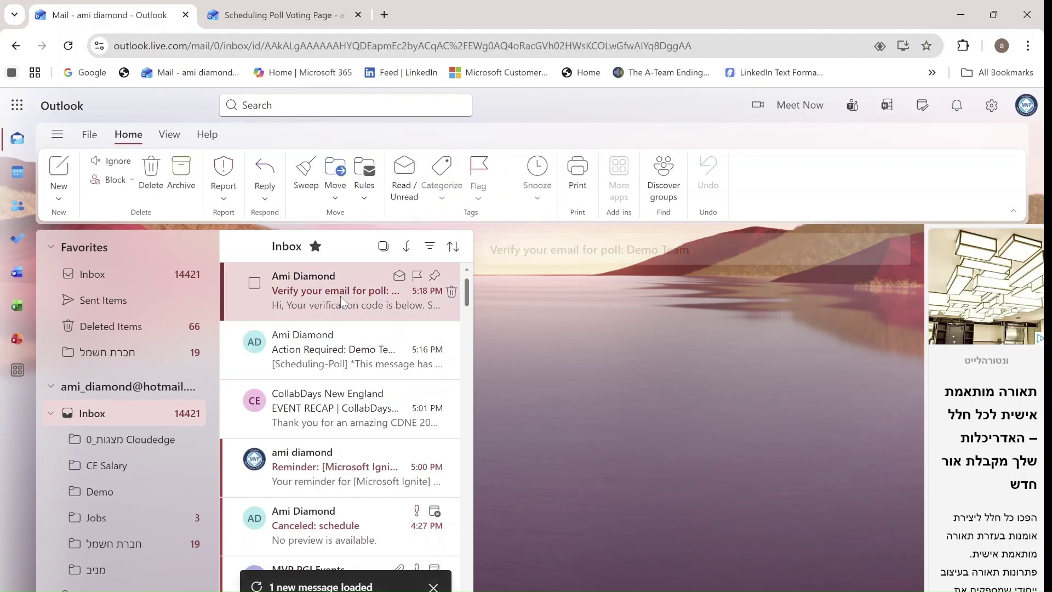
{"action": "left_click_drag", "start_coordinate": [611, 520], "coordinate": [500, 510]}
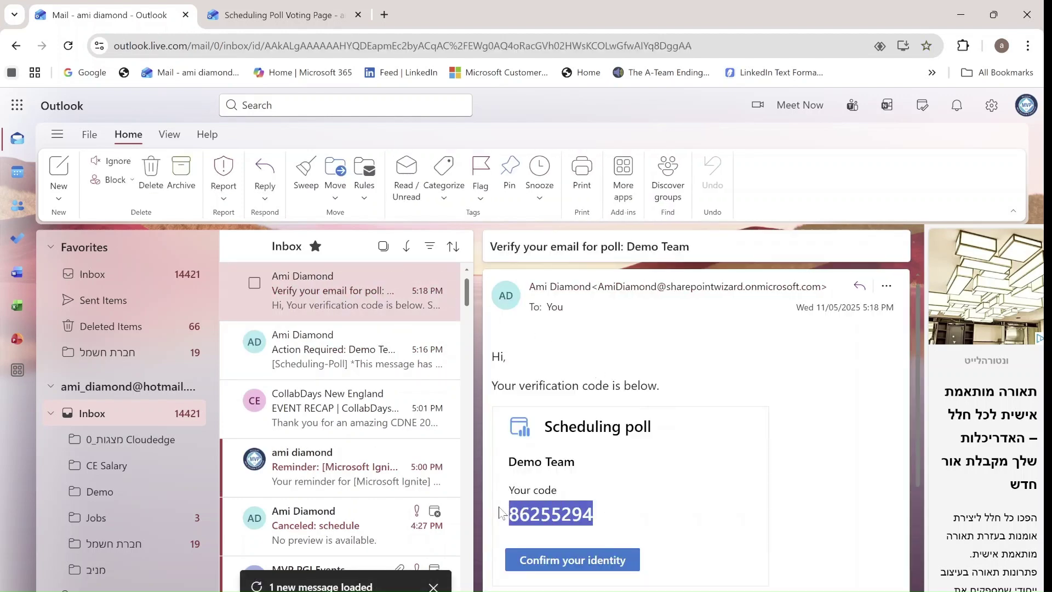
{"action": "left_click", "coordinate": [604, 563]}
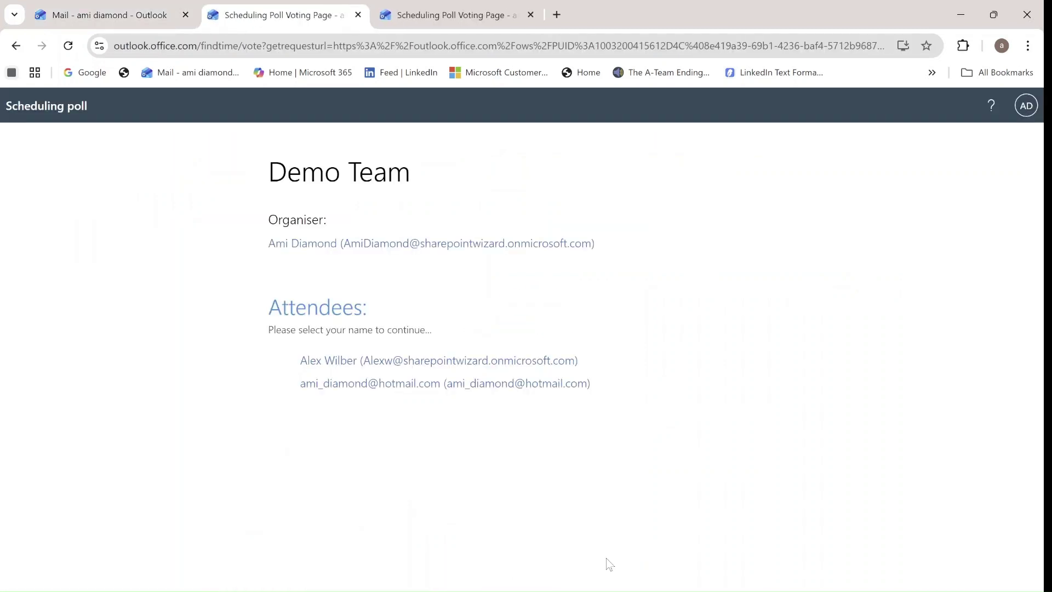
Choose the external attendee, paste the verification code, and submit to open the ballot.
{"action": "left_click", "coordinate": [367, 385]}
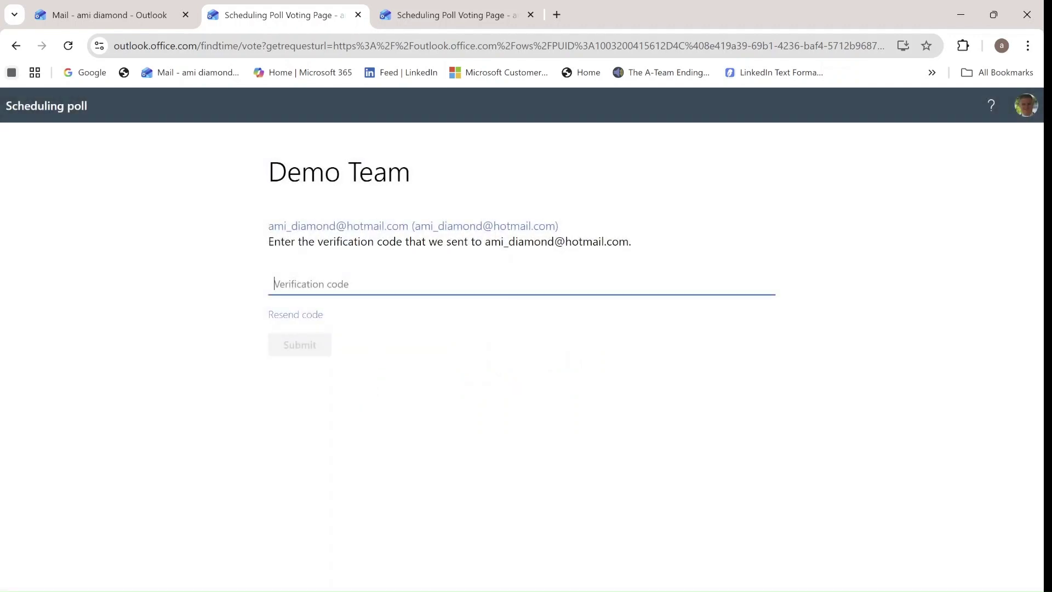
{"action": "key", "text": "ctrl+v"}
{"action": "left_click", "coordinate": [305, 347]}
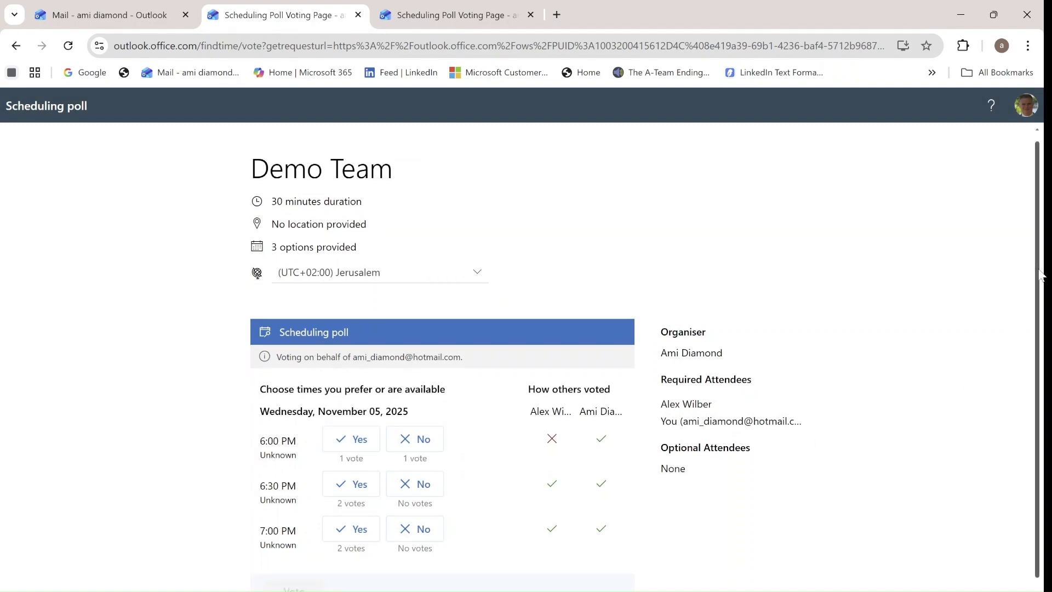
Vote Yes for 6:00 PM and 7:00 PM, No for 6:30 PM, and submit the ballot.
{"action": "scroll", "coordinate": [1033, 296], "scroll_direction": "down", "scroll_amount": 1}
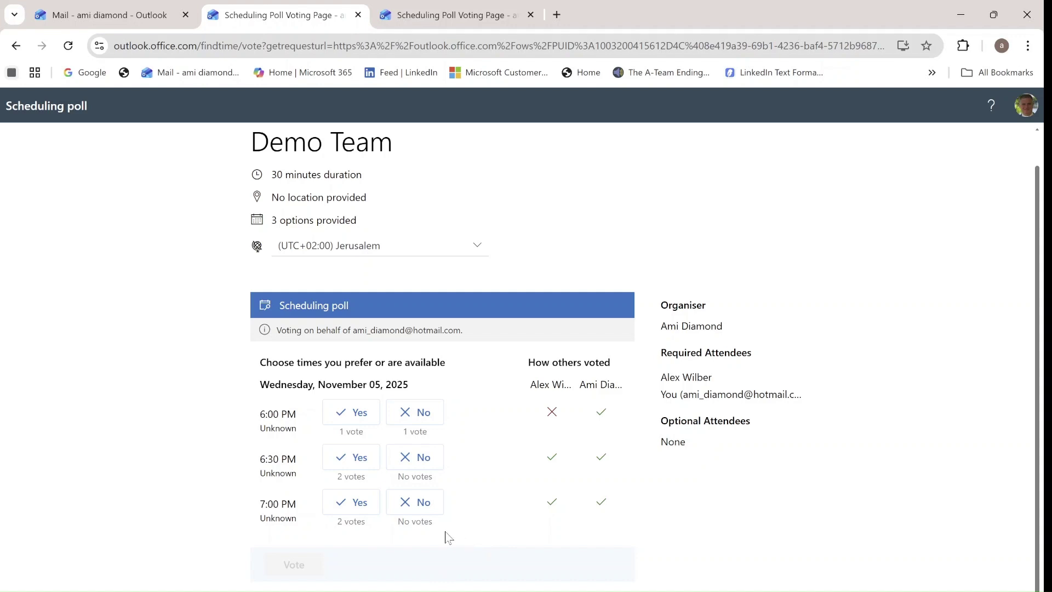
{"action": "left_click", "coordinate": [361, 419]}
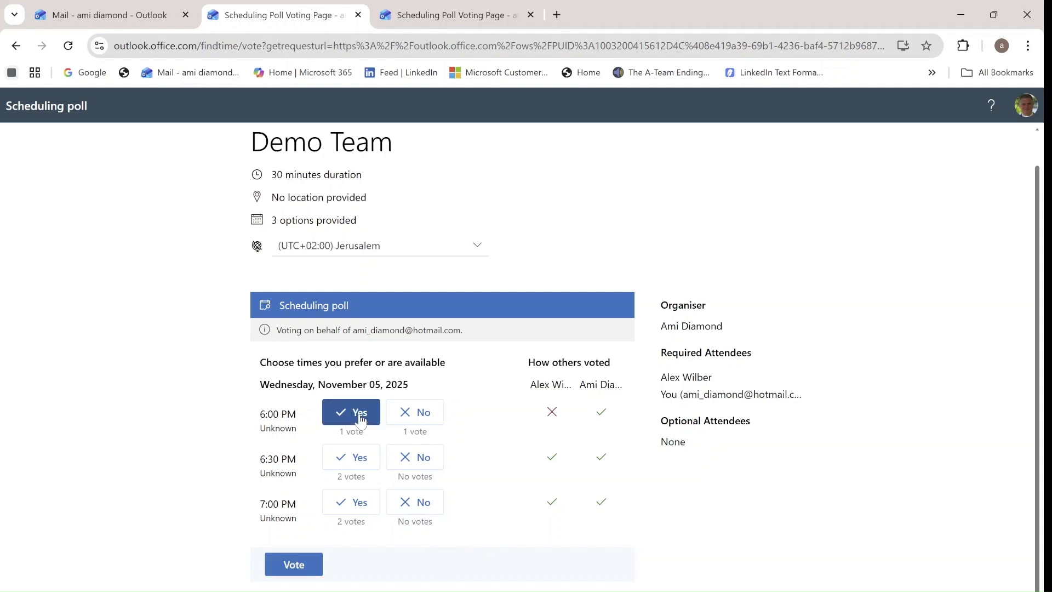
{"action": "left_click", "coordinate": [353, 505]}
{"action": "left_click", "coordinate": [429, 465]}
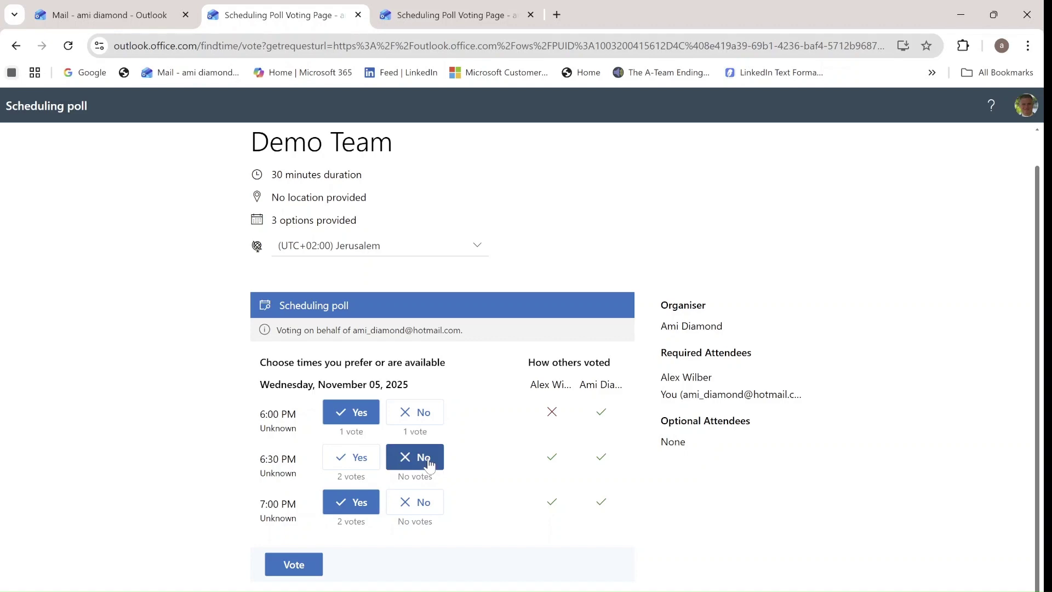
{"action": "left_click", "coordinate": [293, 570]}
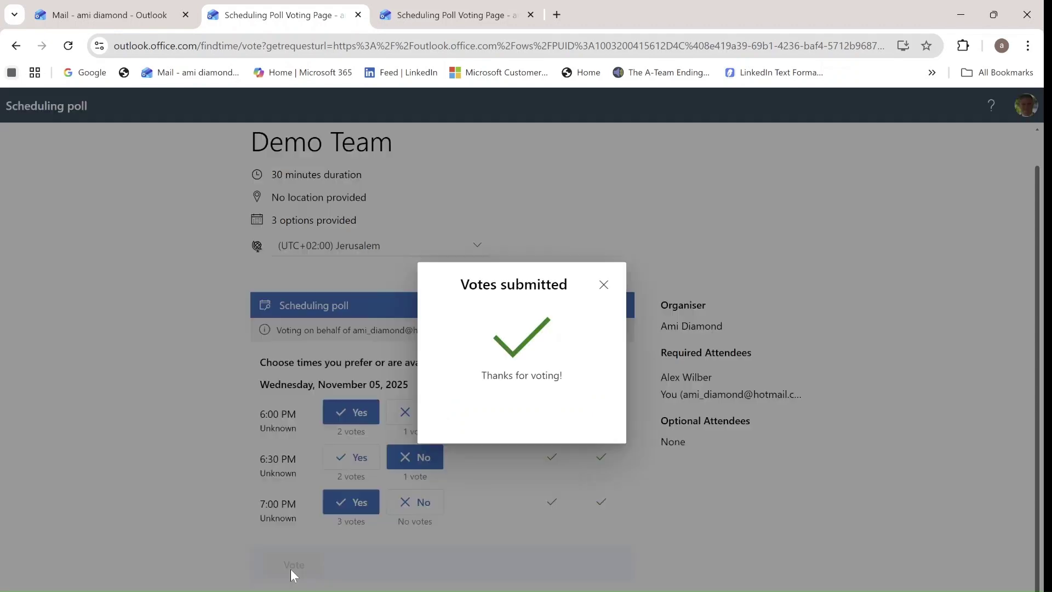
{"action": "left_click", "coordinate": [605, 287]}
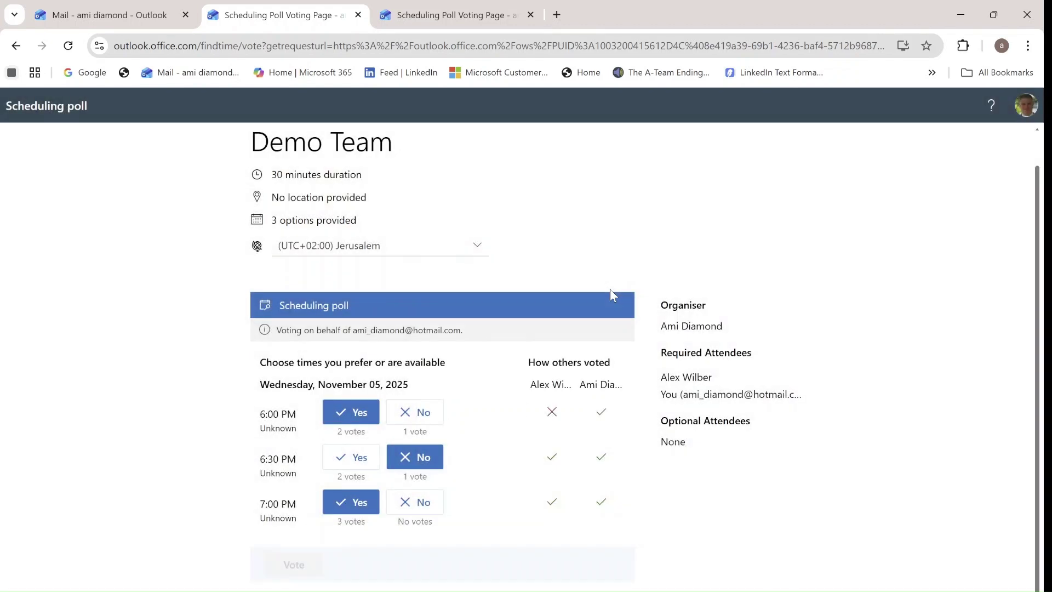
Finalize the Demo Team poll on Wednesday 05/11/2025 19:00–19:30 and send the meeting.
{"action": "key", "text": "alt+Tab"}
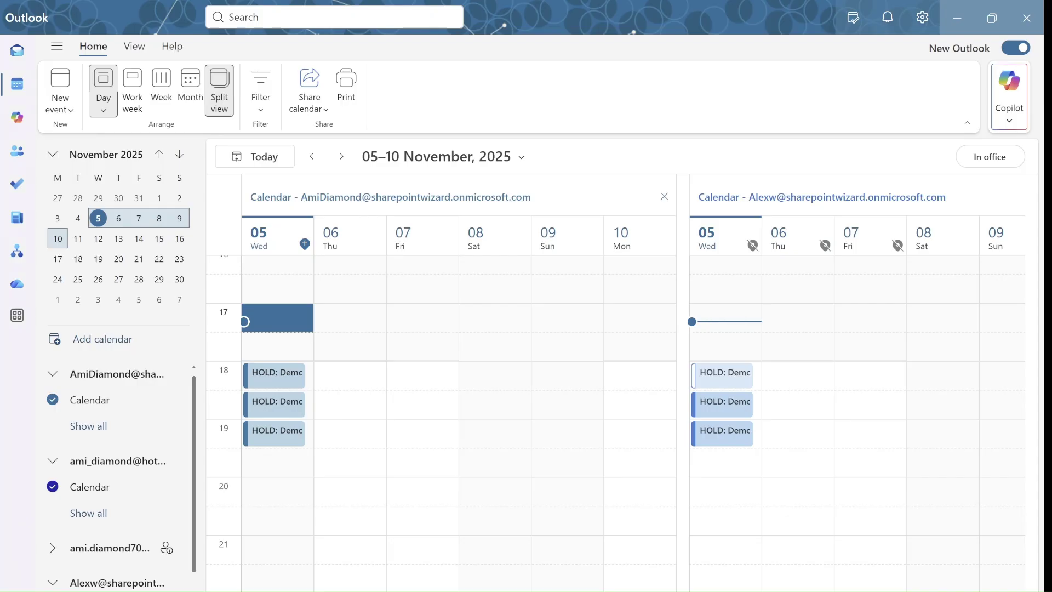
{"action": "double_click", "coordinate": [281, 379]}
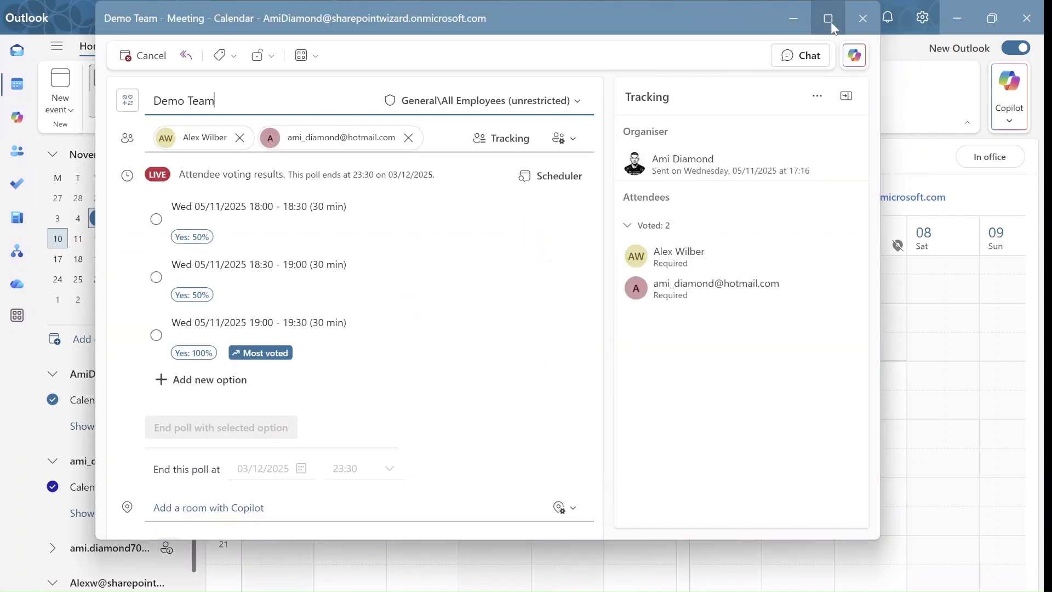
{"action": "mouse_move", "coordinate": [831, 21]}
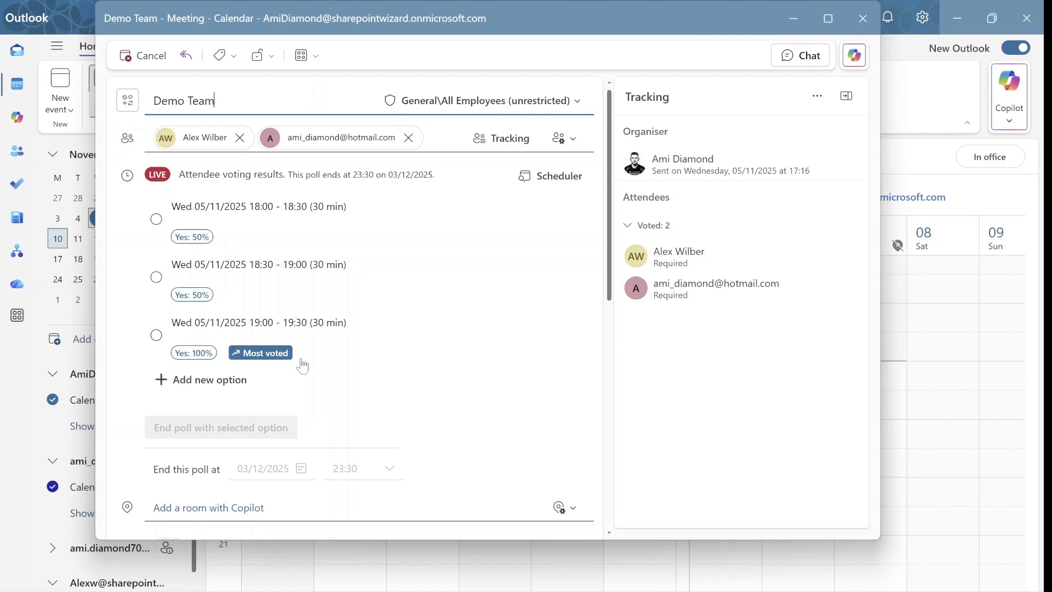
{"action": "left_click", "coordinate": [156, 335]}
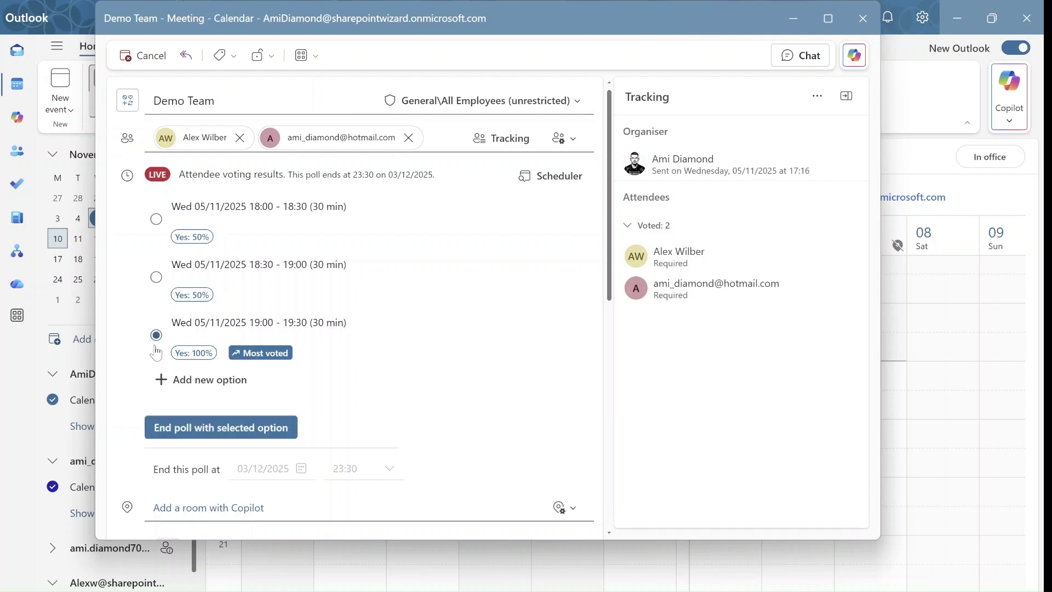
{"action": "left_click", "coordinate": [234, 433]}
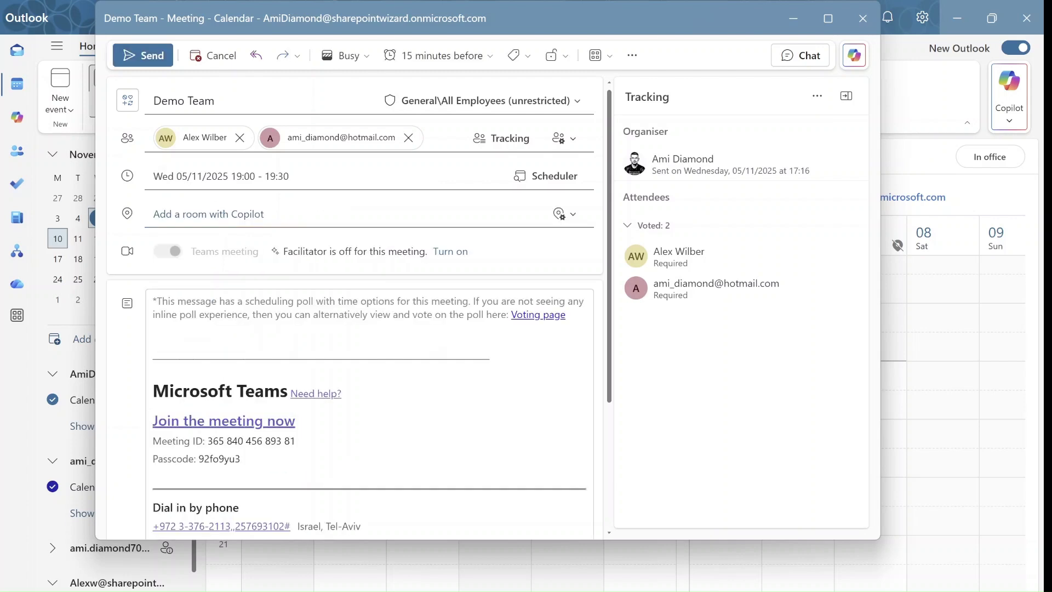
{"action": "left_click", "coordinate": [142, 57]}
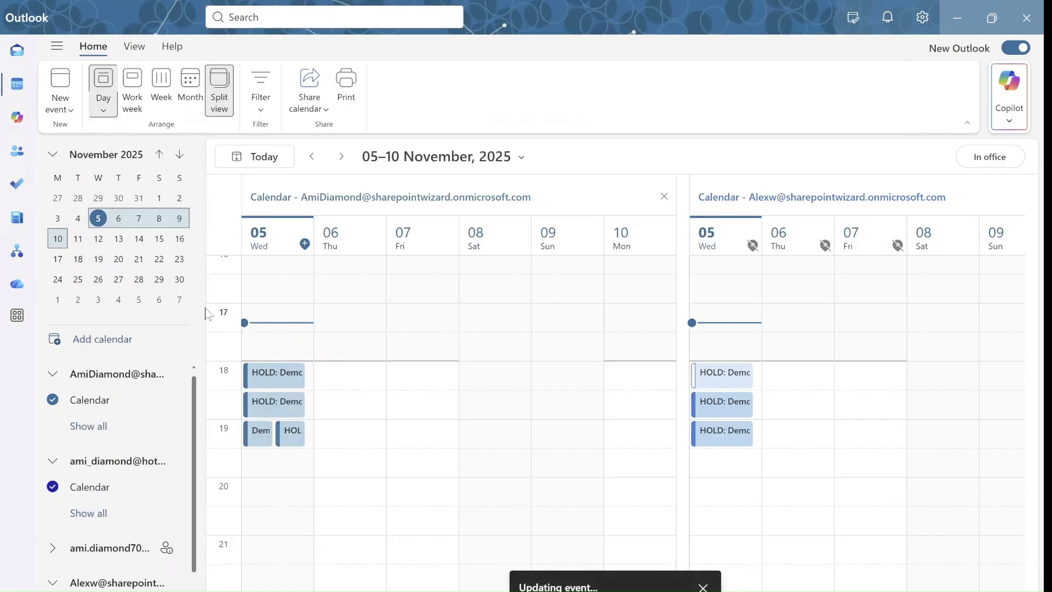